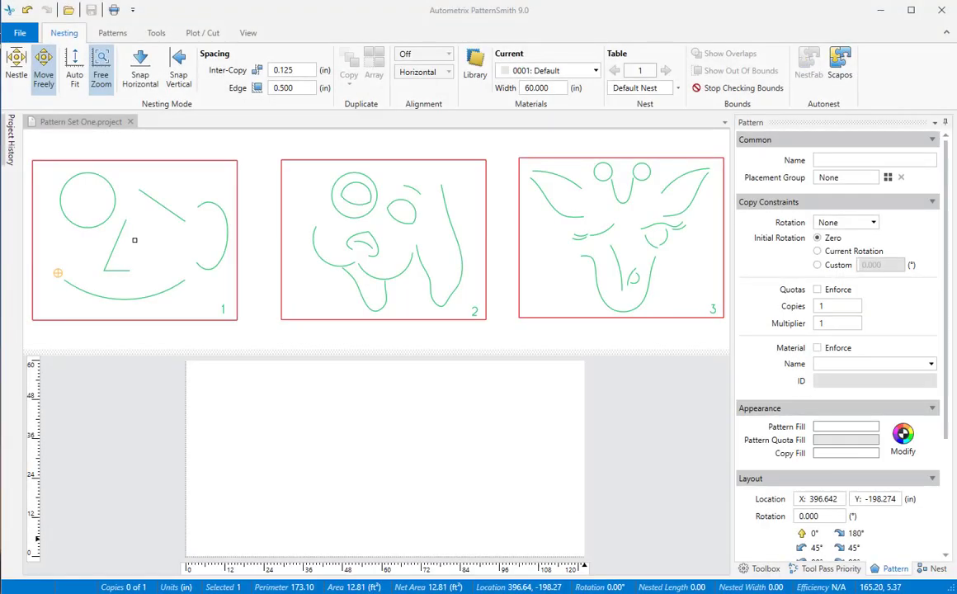
# - Open pattern 1 in the Pattern Editor
pyautogui.click(179, 272)
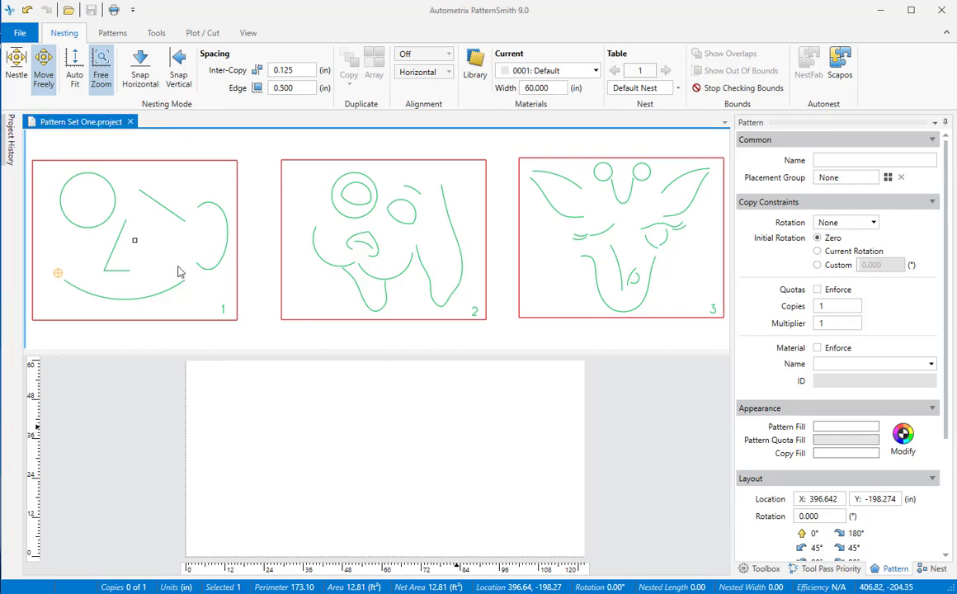
pyautogui.click(179, 273)
pyautogui.doubleClick(179, 273)
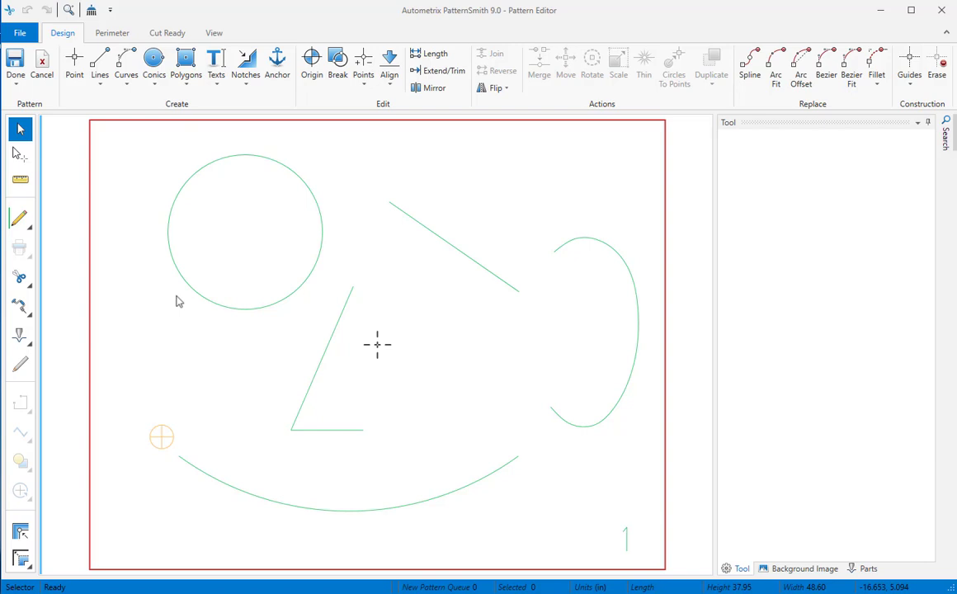
# - Review the properties of the drill marker, diagonal line, triangle polyline, spline, arc, circle and label "1"
pyautogui.click(165, 438)
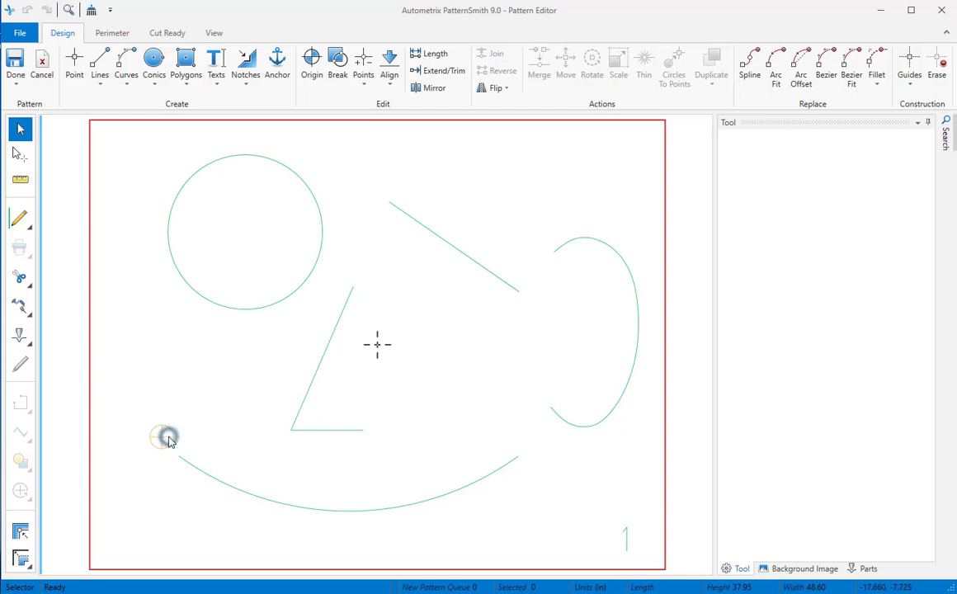
pyautogui.click(486, 273)
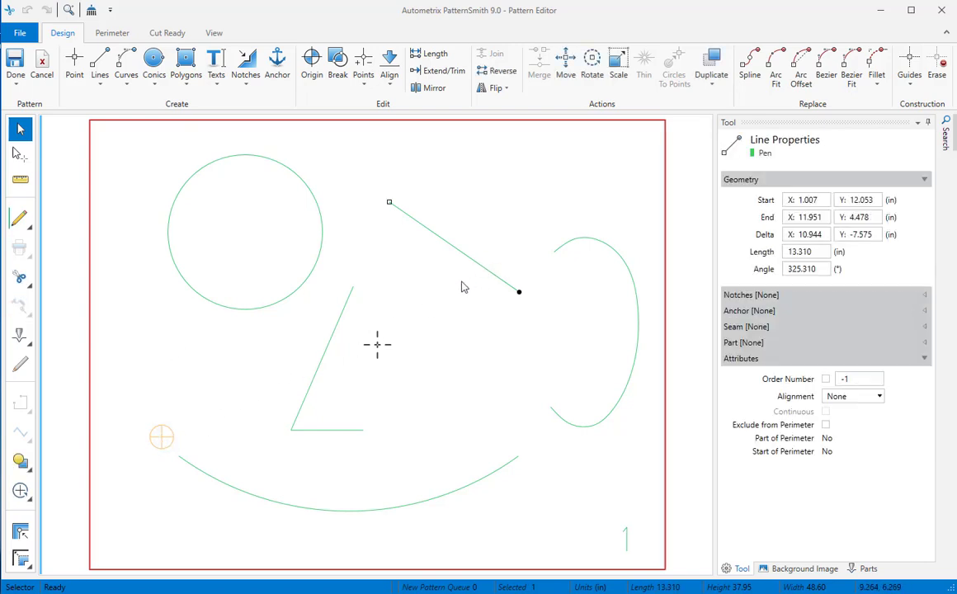
pyautogui.click(335, 338)
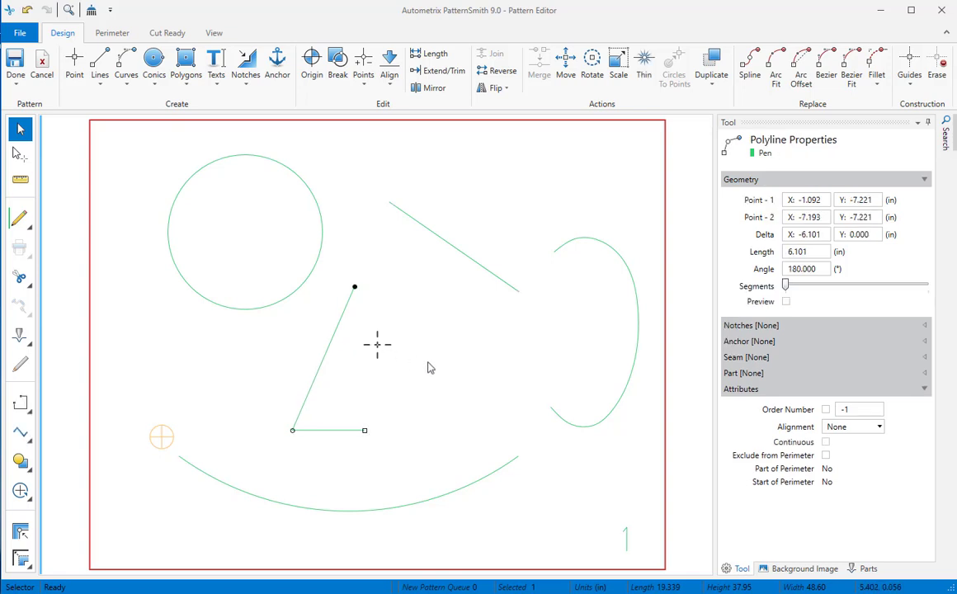
pyautogui.click(607, 421)
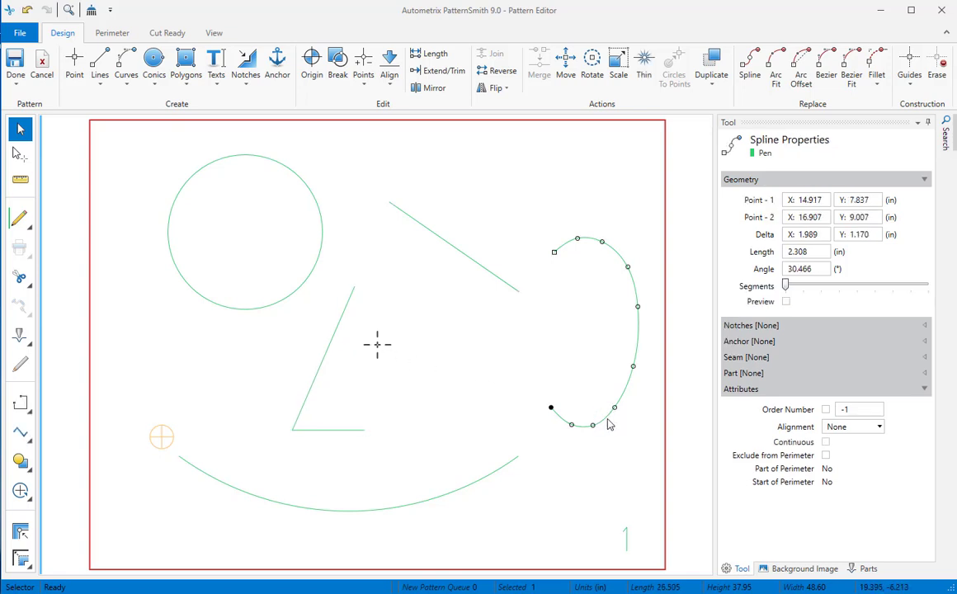
pyautogui.click(508, 467)
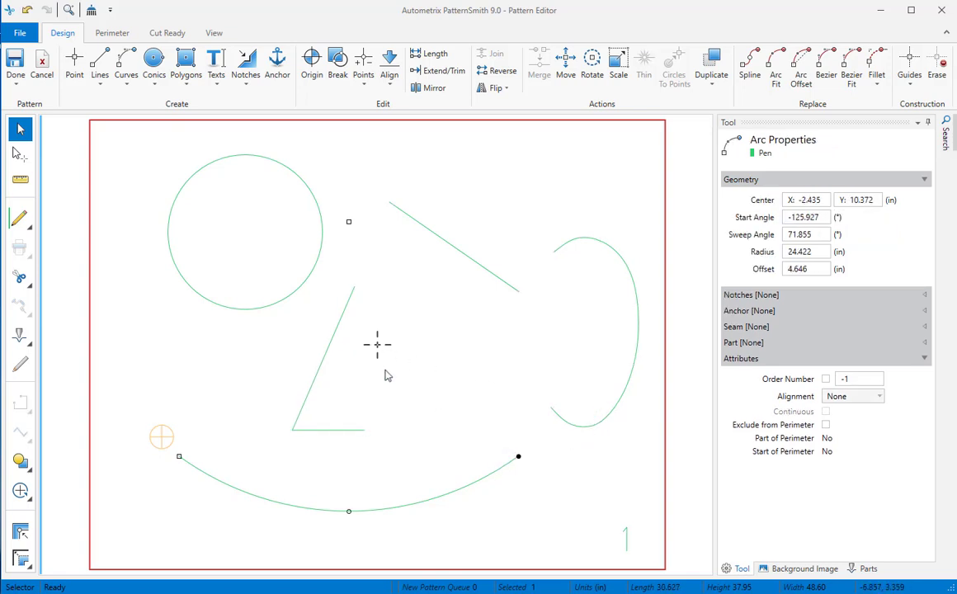
pyautogui.click(288, 298)
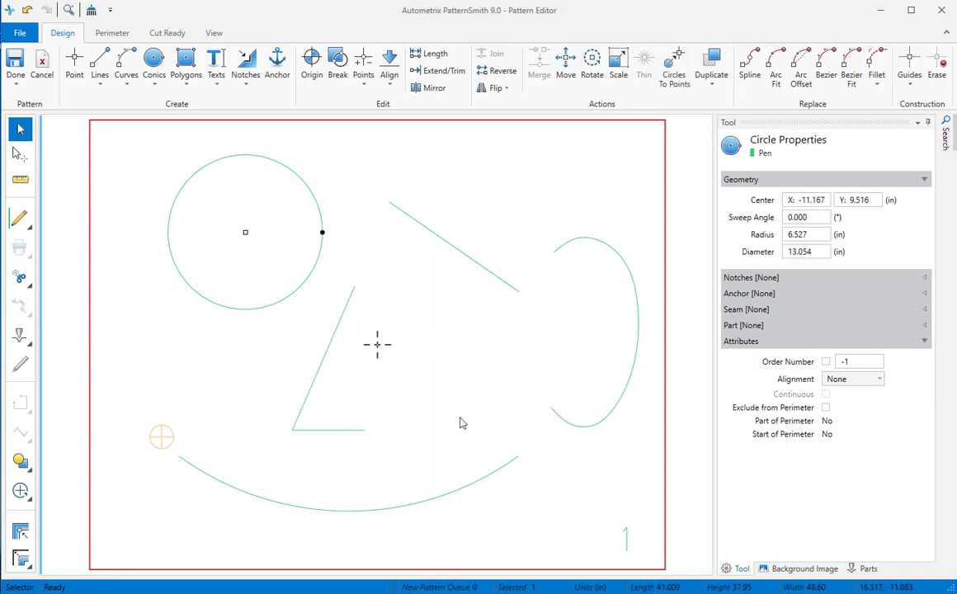
pyautogui.click(626, 537)
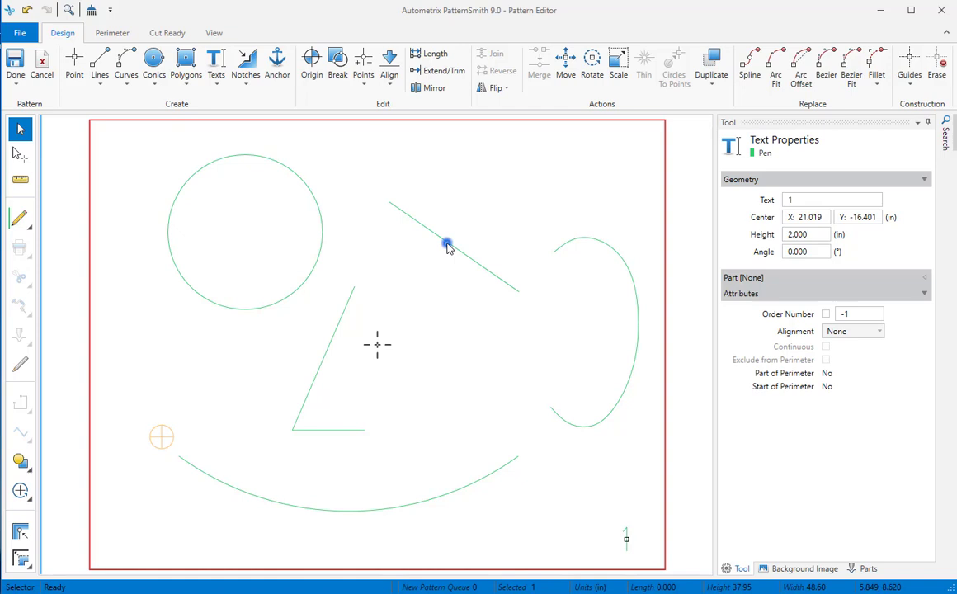
pyautogui.click(404, 213)
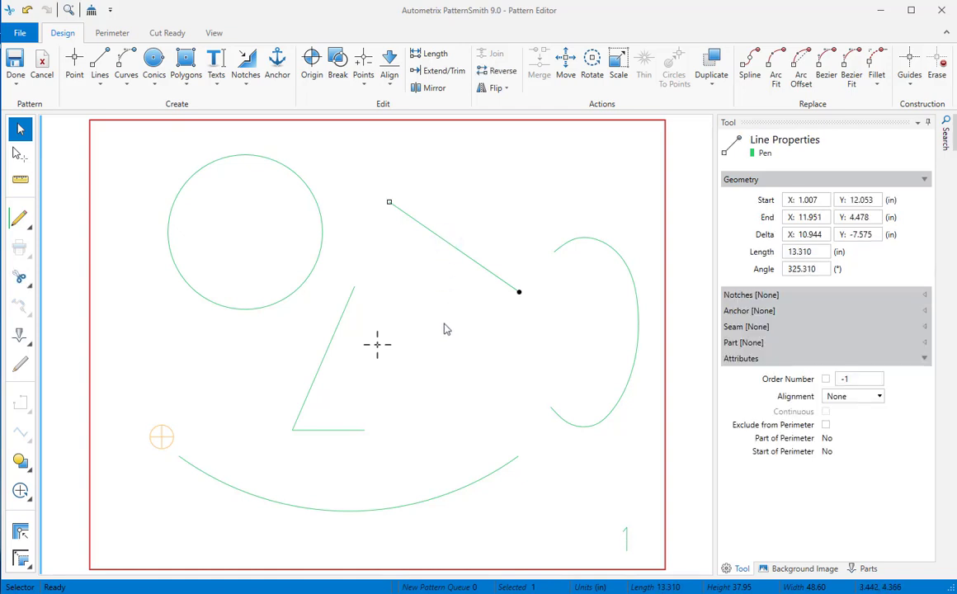
pyautogui.click(341, 322)
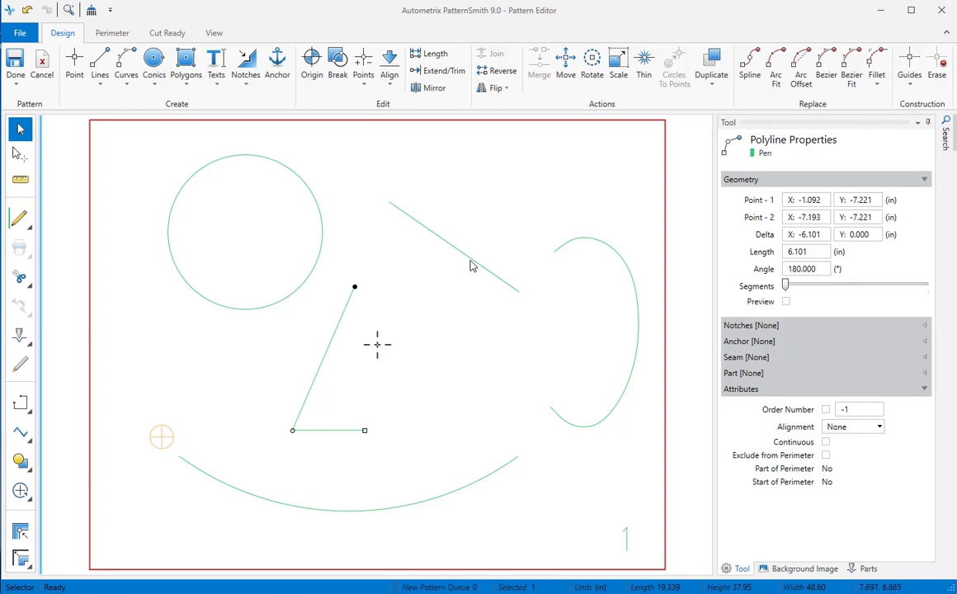
# - Add the diagonal line and circle to the polyline selection, then clear it and box-select elements
pyautogui.keyDown('shift'); pyautogui.click(470, 263); pyautogui.keyUp('shift')
pyautogui.keyDown('shift'); pyautogui.click(278, 301); pyautogui.keyUp('shift')
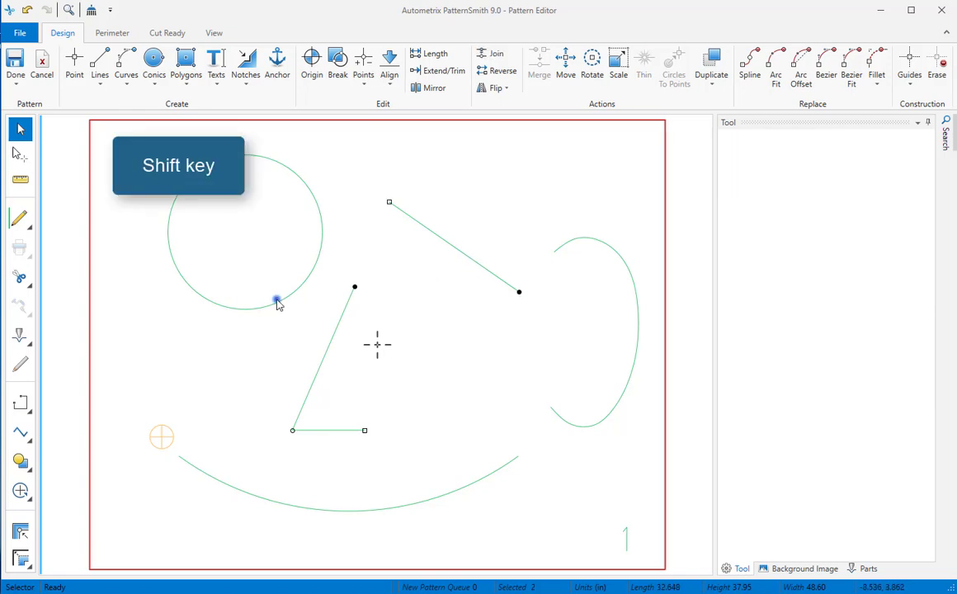
pyautogui.keyDown('shift'); pyautogui.click(416, 502); pyautogui.keyUp('shift')
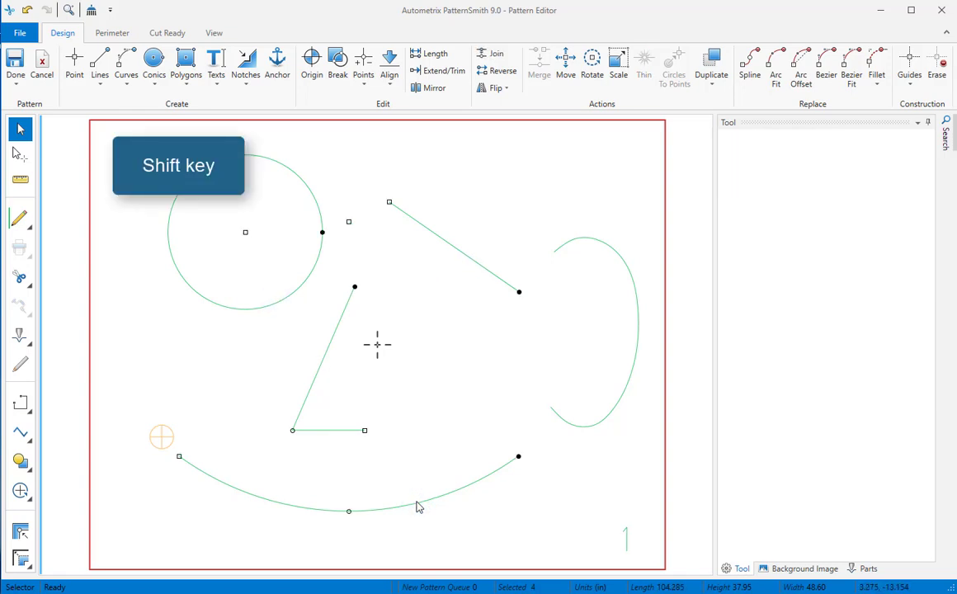
pyautogui.keyDown('shift'); pyautogui.click(416, 503); pyautogui.keyUp('shift')
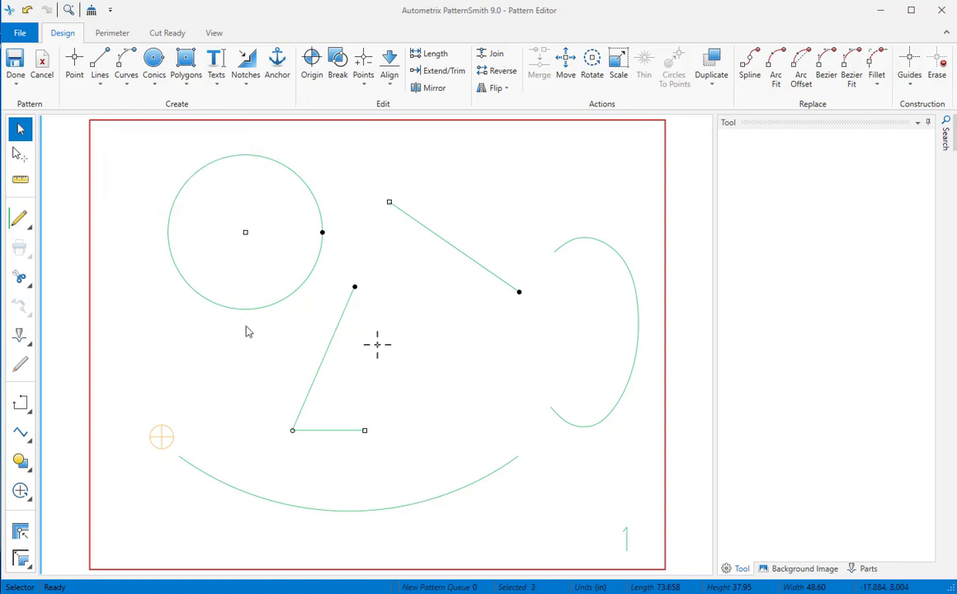
pyautogui.click(113, 190)
pyautogui.moveTo(120, 201); pyautogui.dragTo(449, 361)
pyautogui.hotkey('ctrl', 'a')
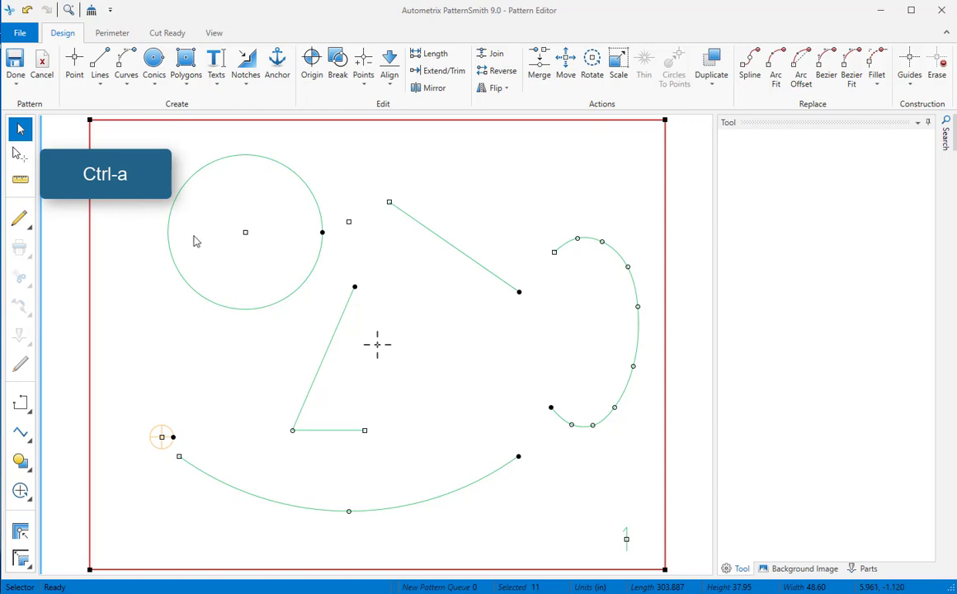
pyautogui.click(446, 359)
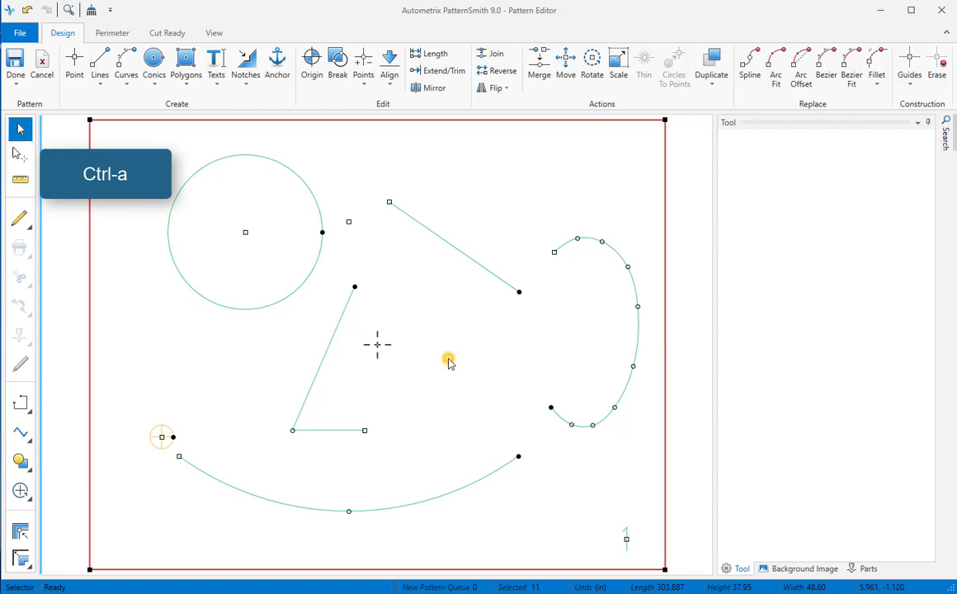
pyautogui.click(490, 278)
pyautogui.press('Delete')
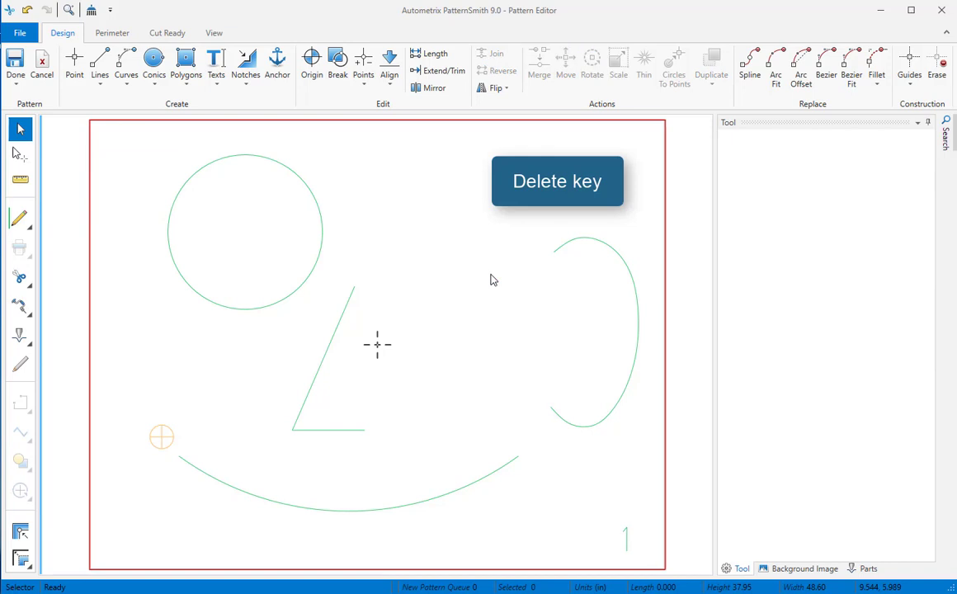
pyautogui.click(27, 12)
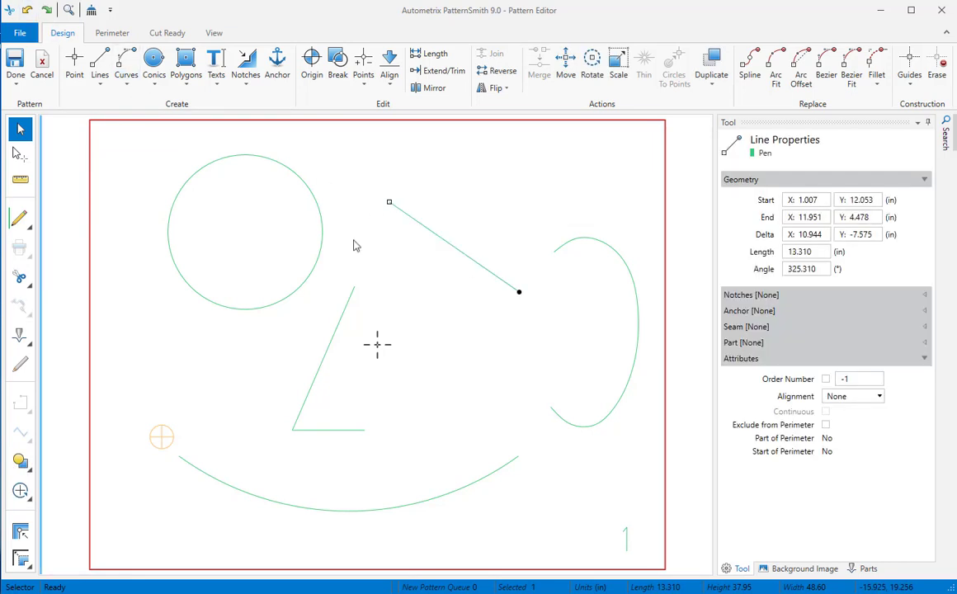
# - Search for Arc/Circle and Polyline types to select the circle, triangle polyline and bottom arc
pyautogui.click(438, 304)
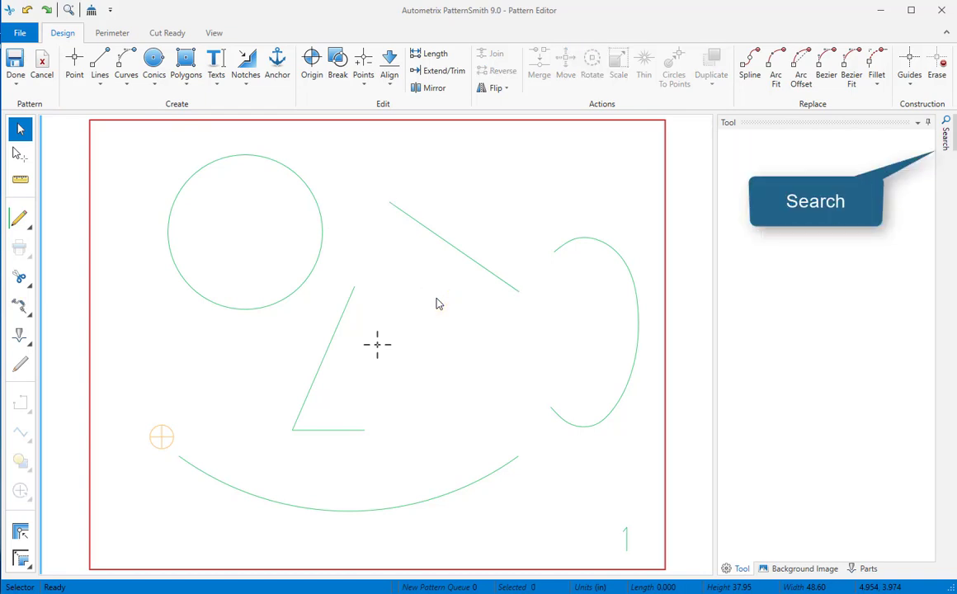
pyautogui.click(949, 136)
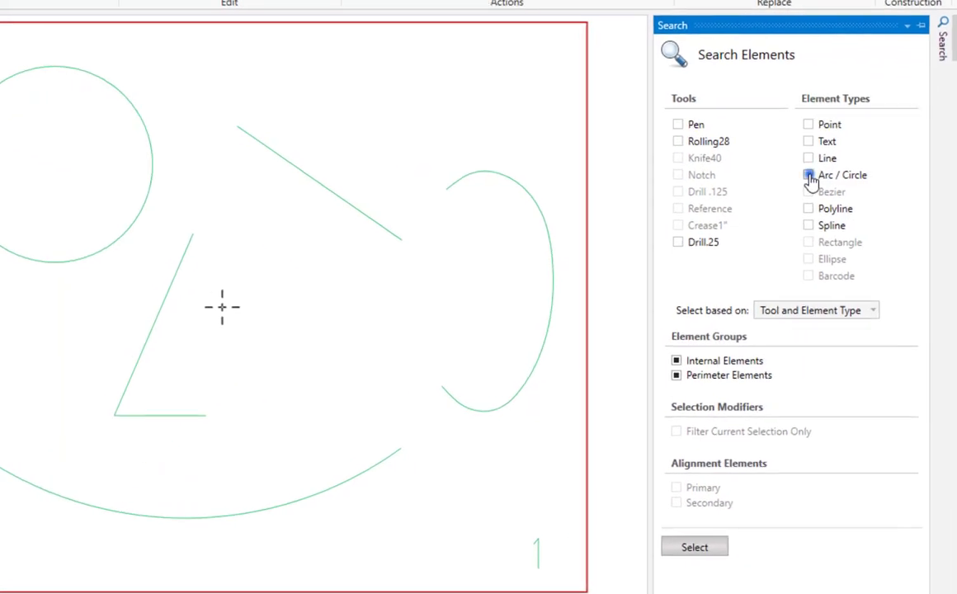
pyautogui.click(808, 175)
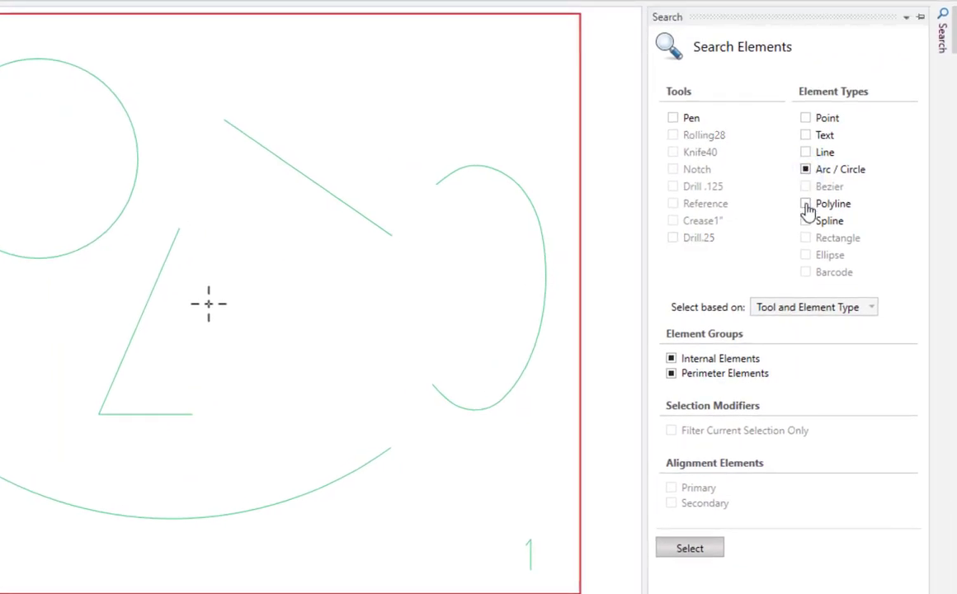
pyautogui.click(806, 206)
pyautogui.click(697, 551)
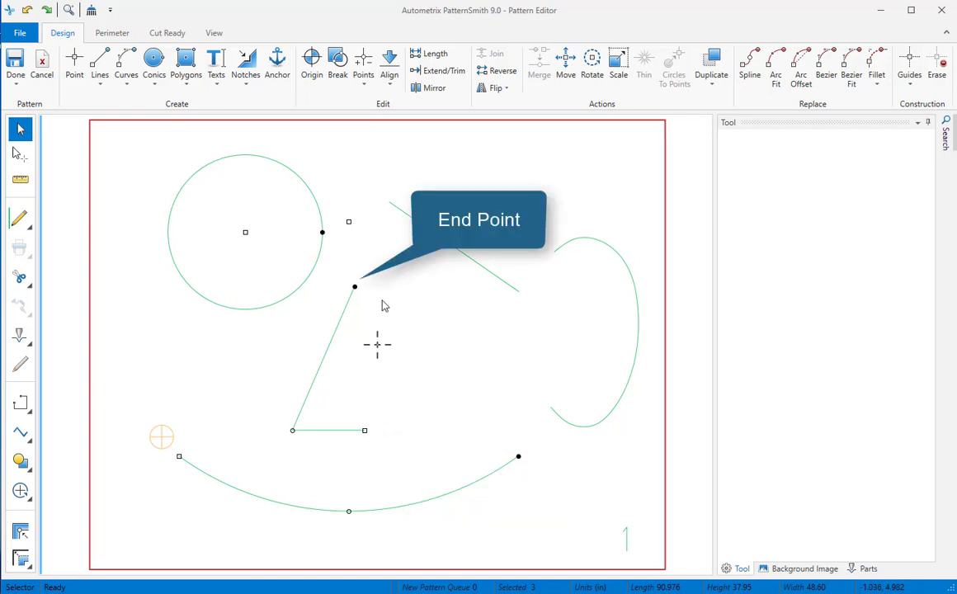
# - Change the diagonal line's length from 13.310 in to 14.500 in
pyautogui.click(610, 416)
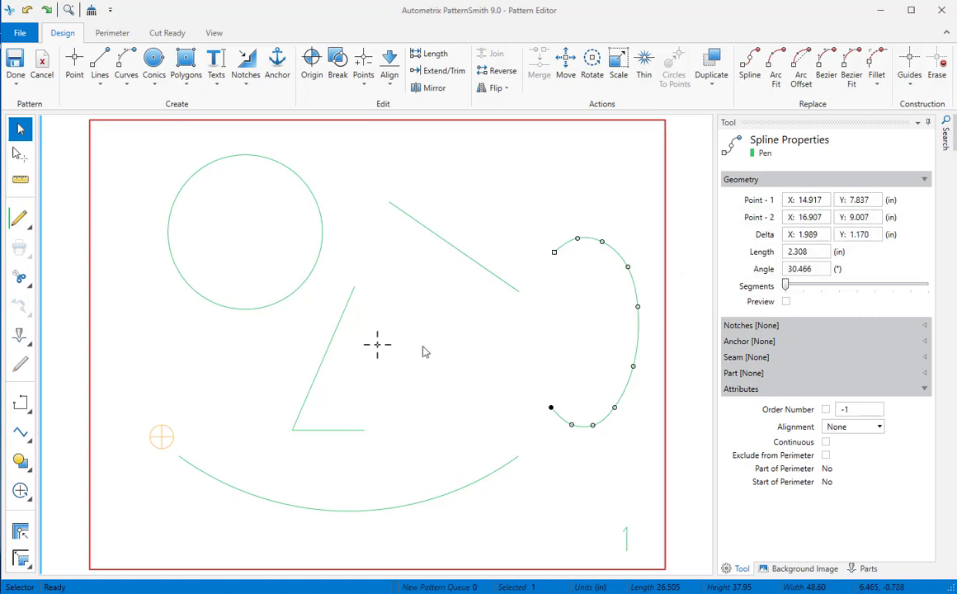
pyautogui.click(343, 322)
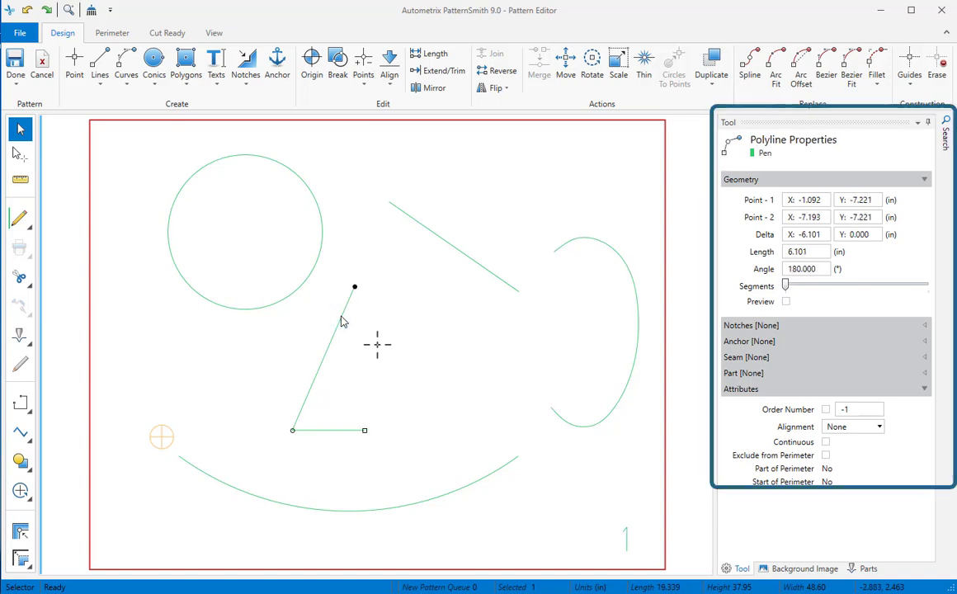
pyautogui.click(461, 256)
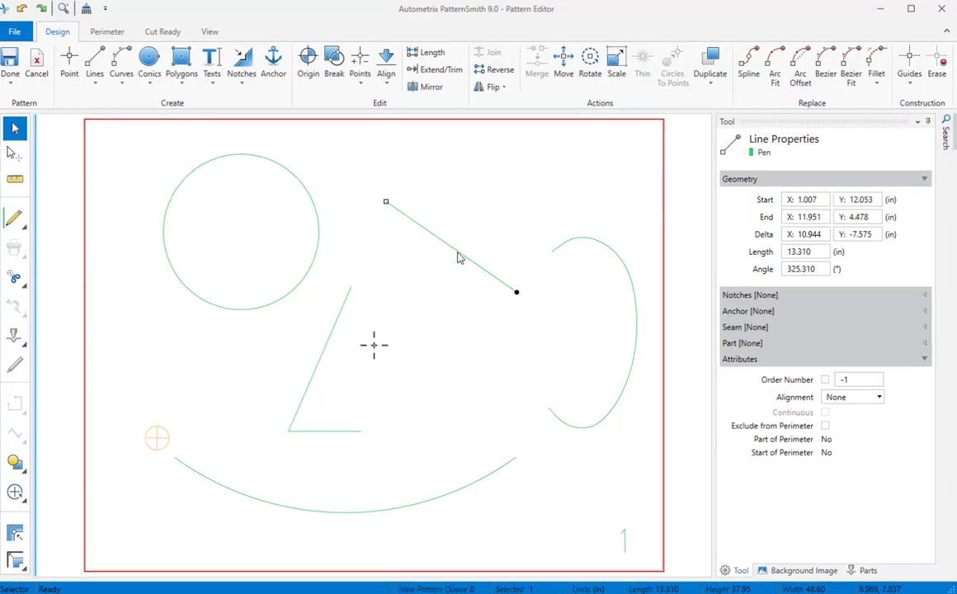
pyautogui.click(766, 249)
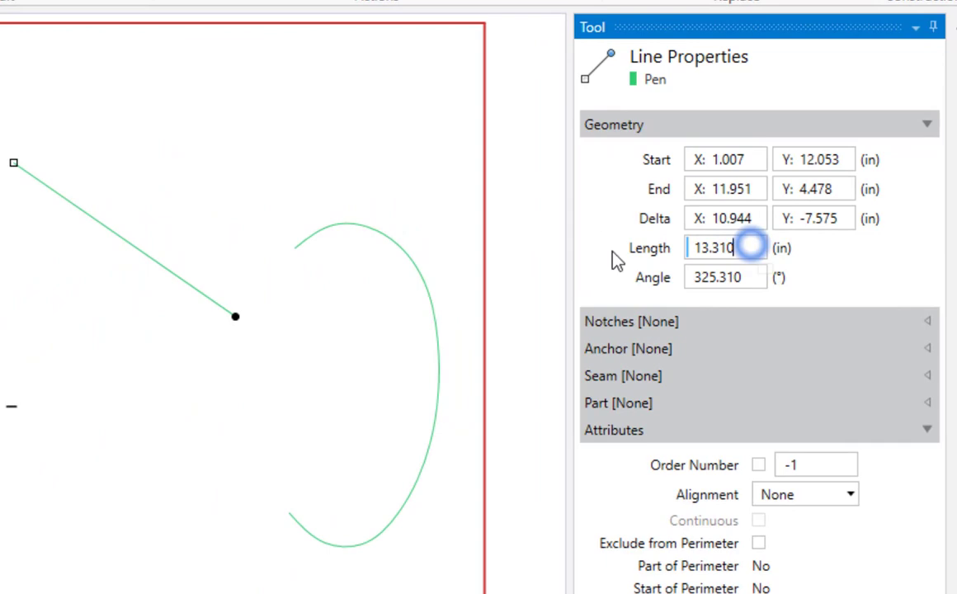
pyautogui.write('14')
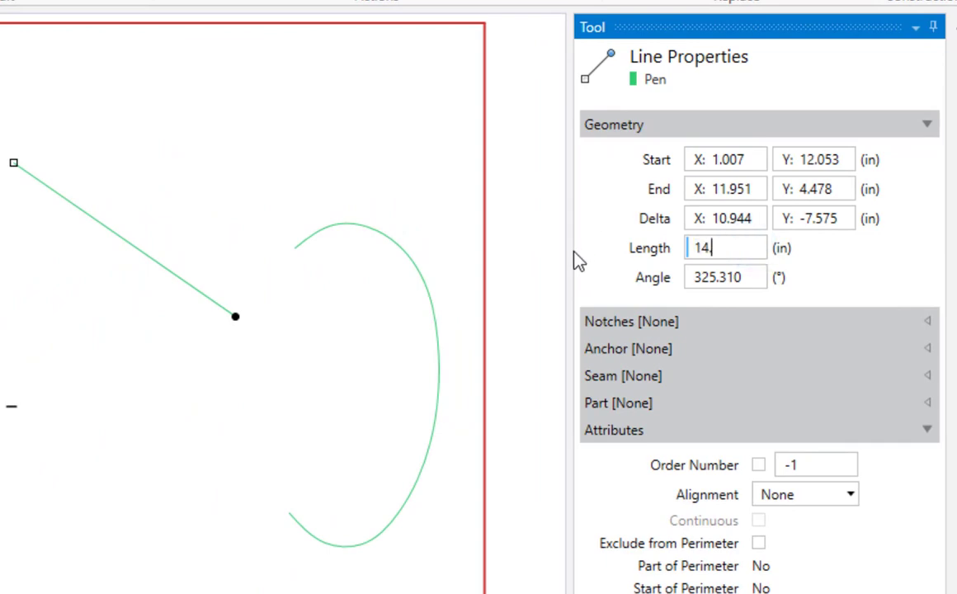
pyautogui.write('.5')
pyautogui.press('Tab')
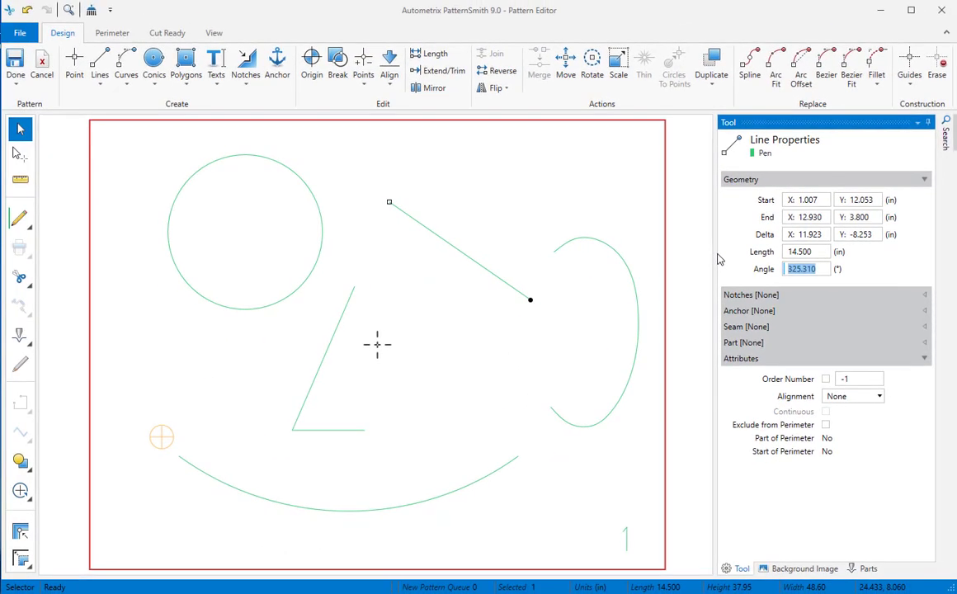
# - Show the right-hand spline's measurements for its Point 5 to Point 6 segment
pyautogui.click(636, 340)
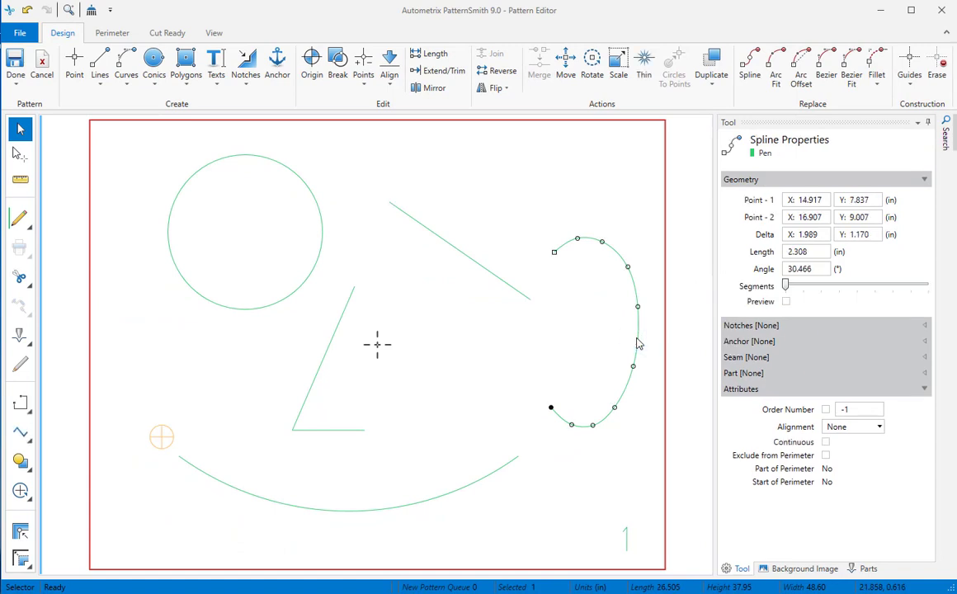
pyautogui.moveTo(784, 285); pyautogui.dragTo(856, 286)
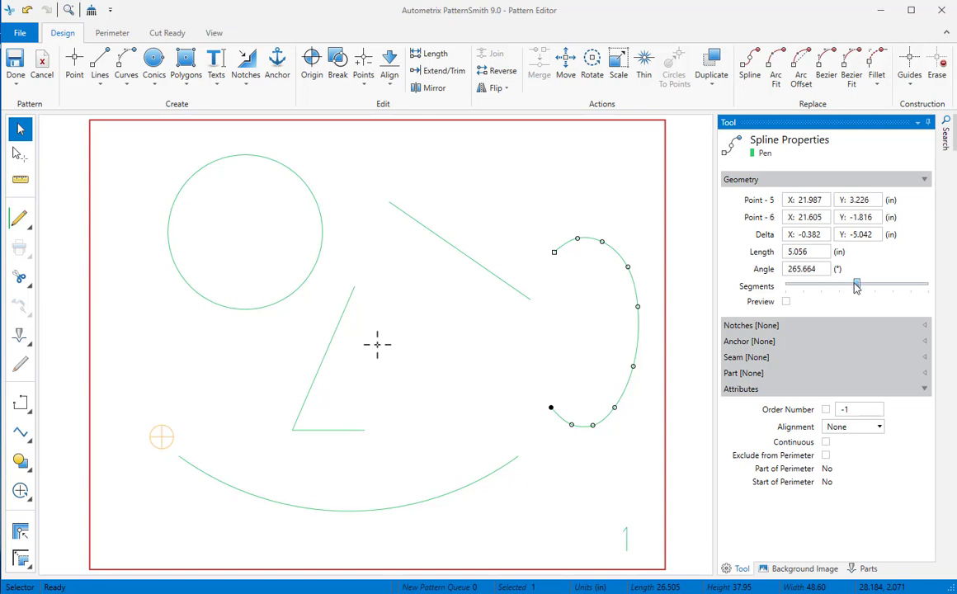
# - Assign the Rolling28 cutting tool to the L-shaped polyline
pyautogui.click(476, 343)
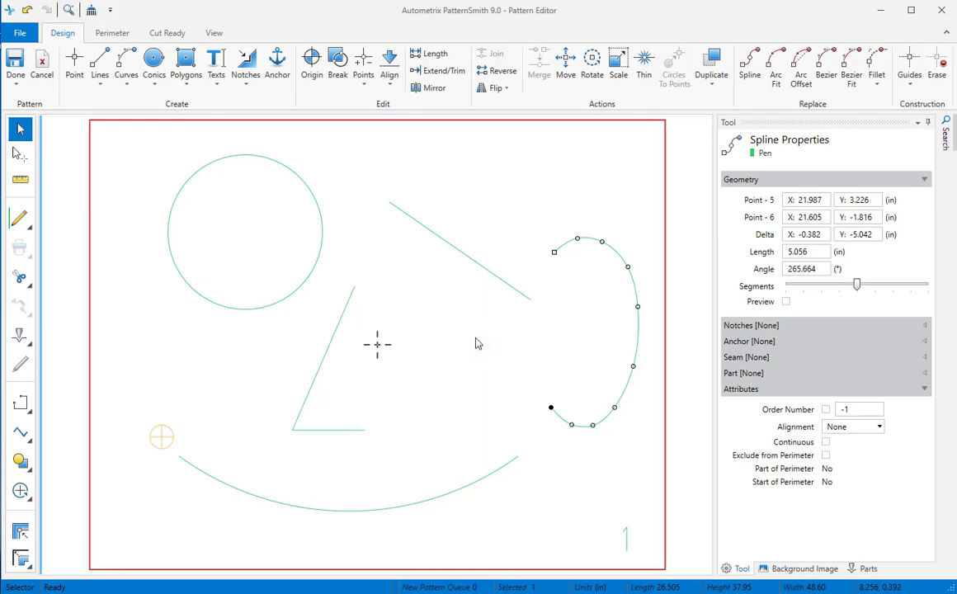
pyautogui.click(477, 266)
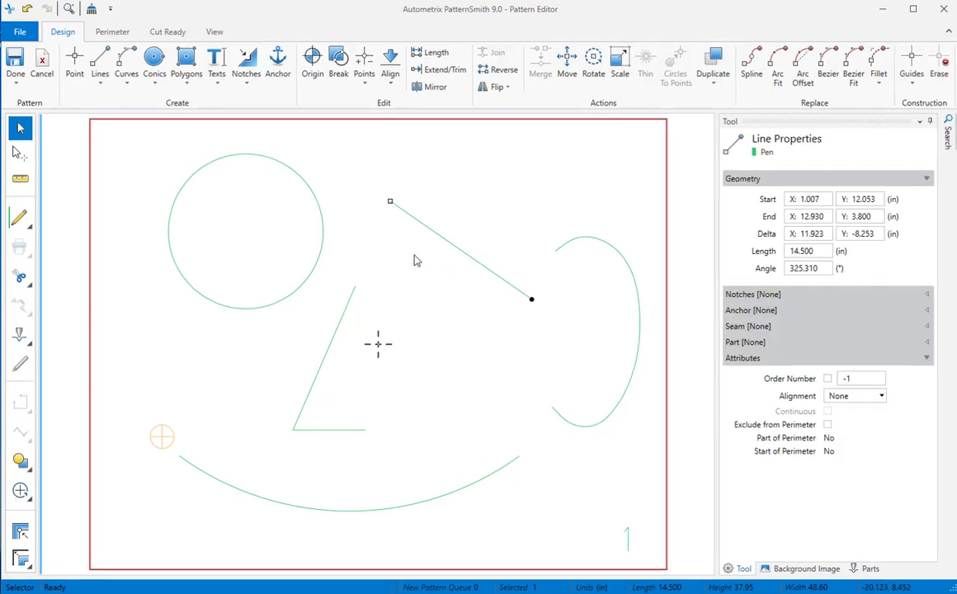
pyautogui.click(32, 224)
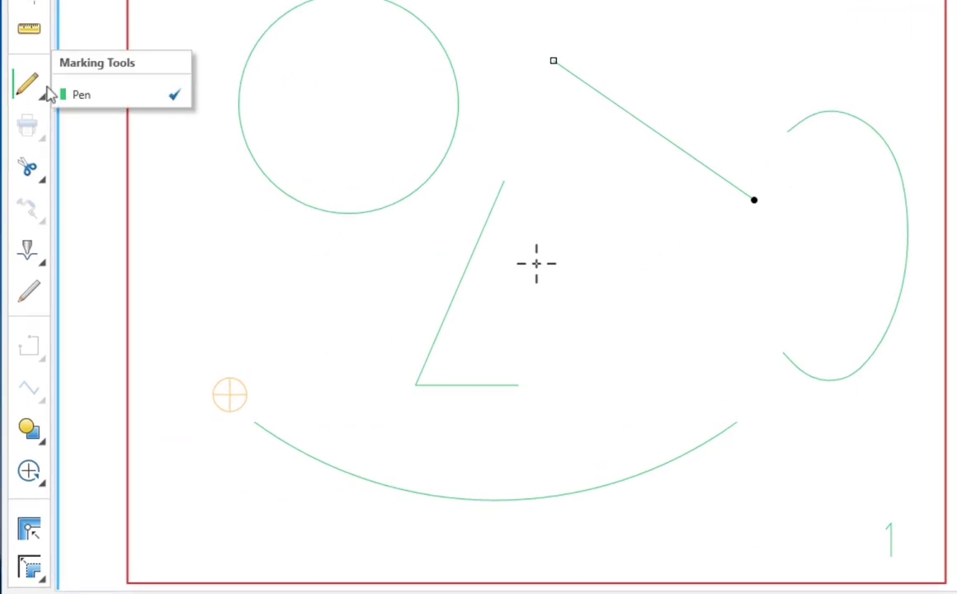
pyautogui.click(462, 272)
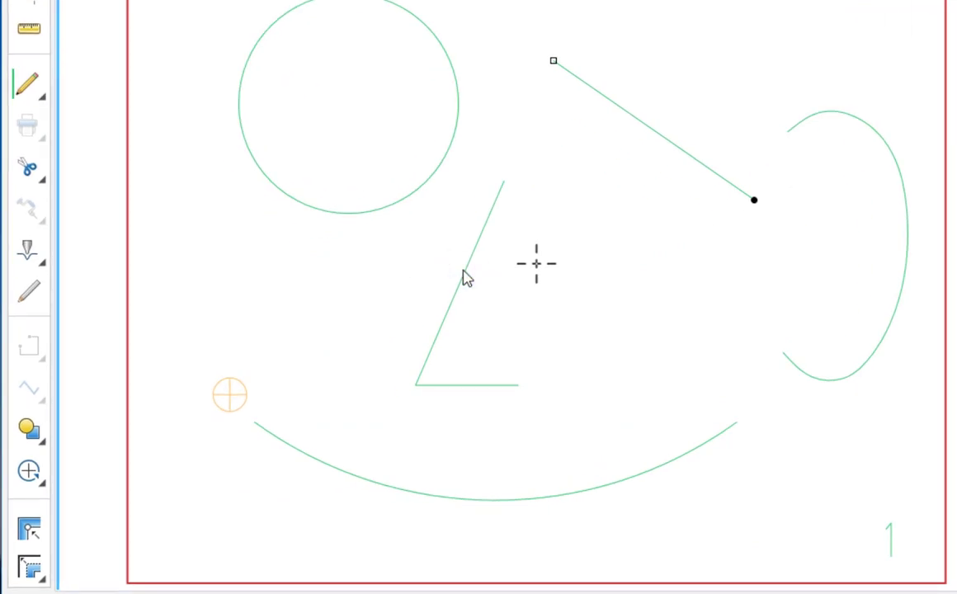
pyautogui.moveTo(27, 86)
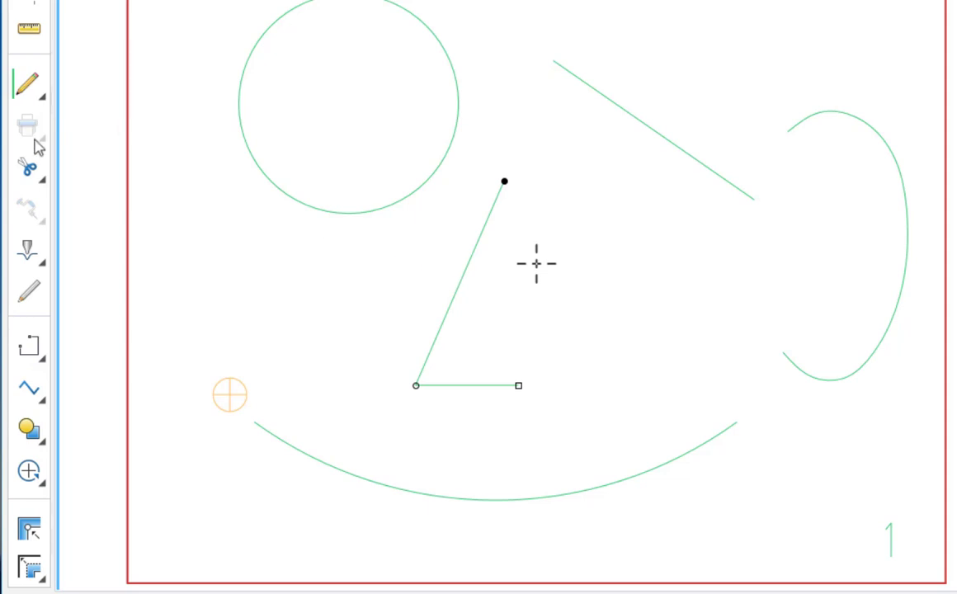
pyautogui.moveTo(37, 162)
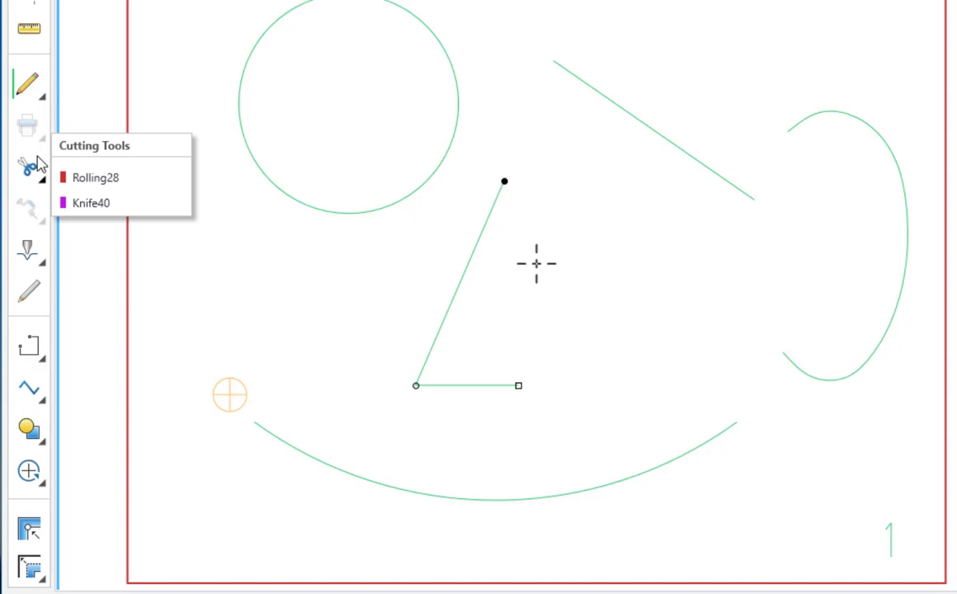
pyautogui.click(97, 181)
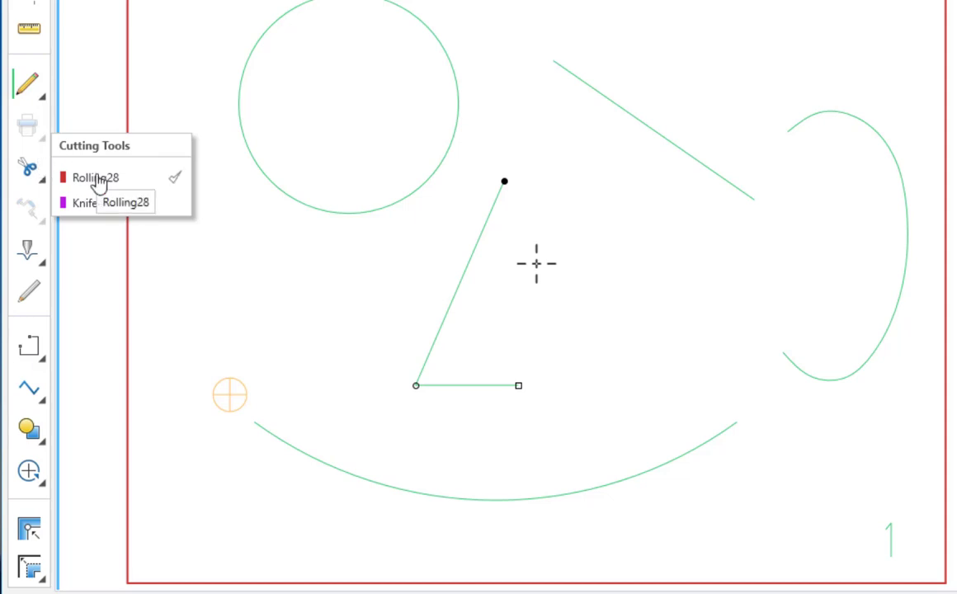
pyautogui.click(97, 181)
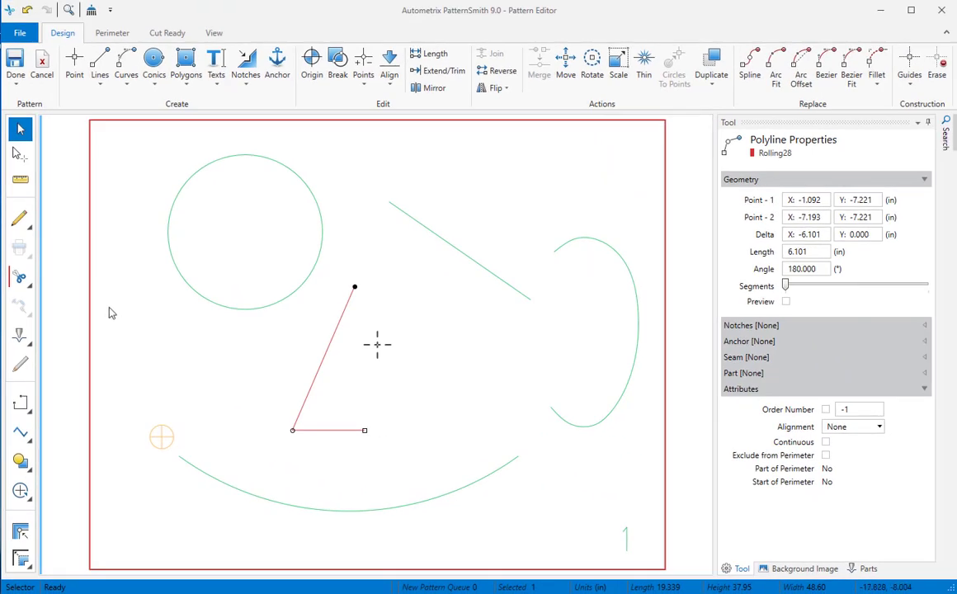
# - Assign the Crease1" creasing tool to the diagonal line
pyautogui.moveTo(29, 223)
pyautogui.moveTo(24, 262)
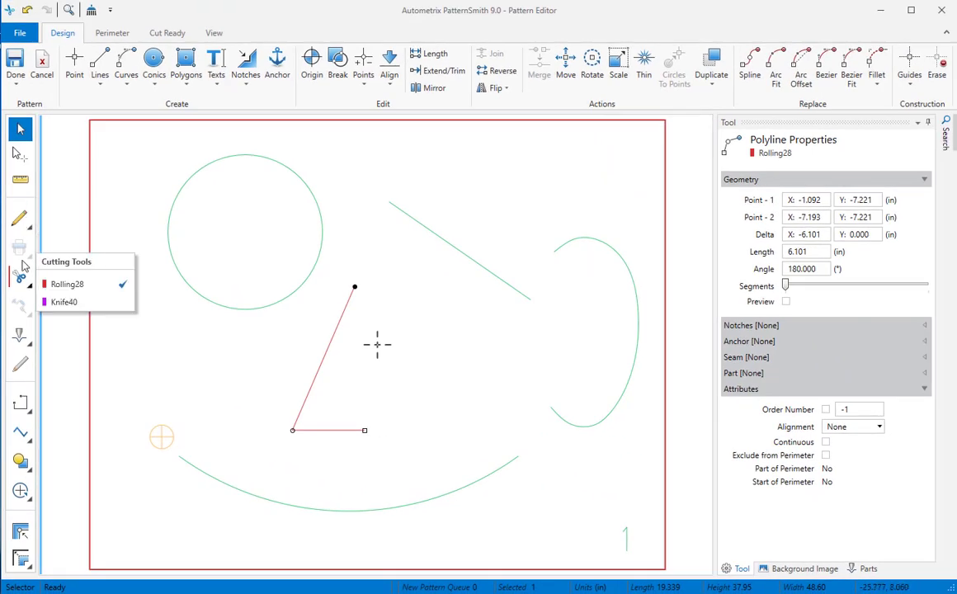
pyautogui.click(161, 437)
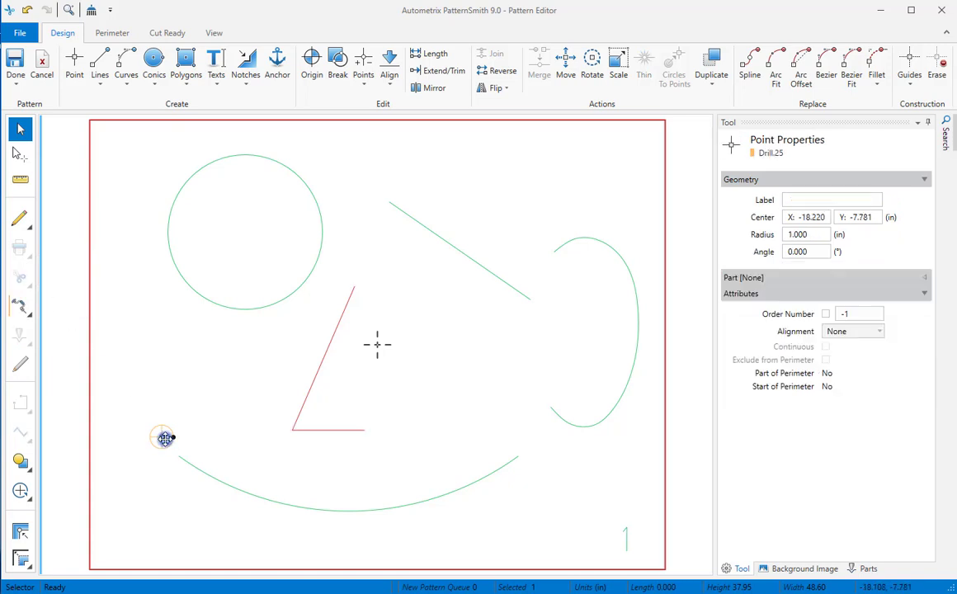
pyautogui.moveTo(12, 320)
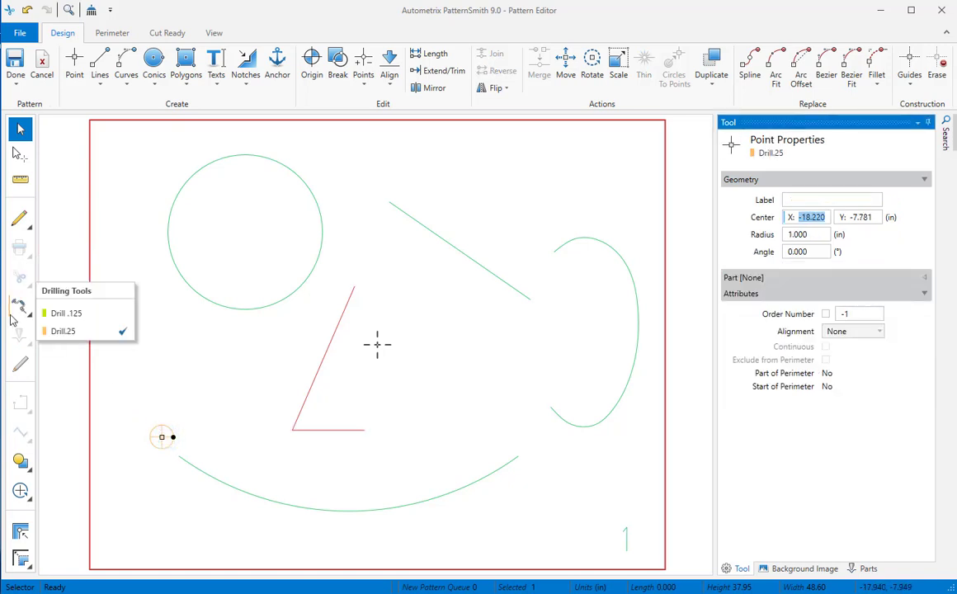
pyautogui.click(457, 259)
pyautogui.moveTo(19, 334)
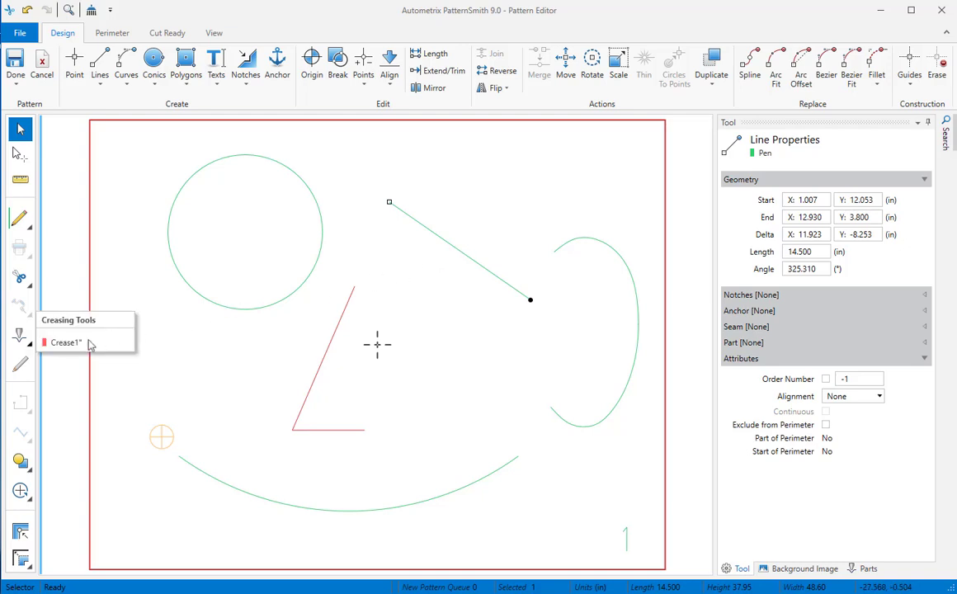
pyautogui.click(67, 343)
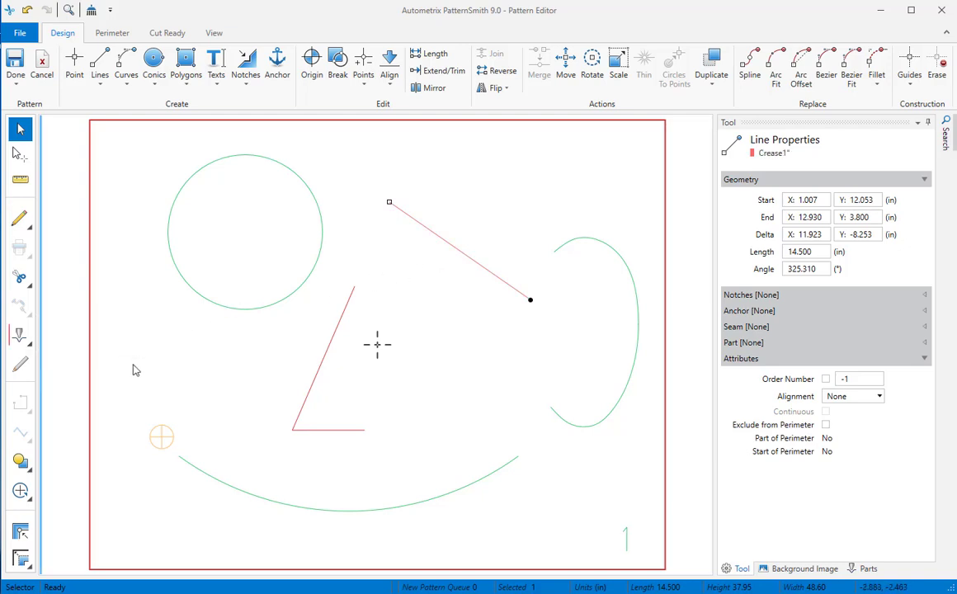
# - Turn the right-hand spline into a reference line and deselect it
pyautogui.click(573, 424)
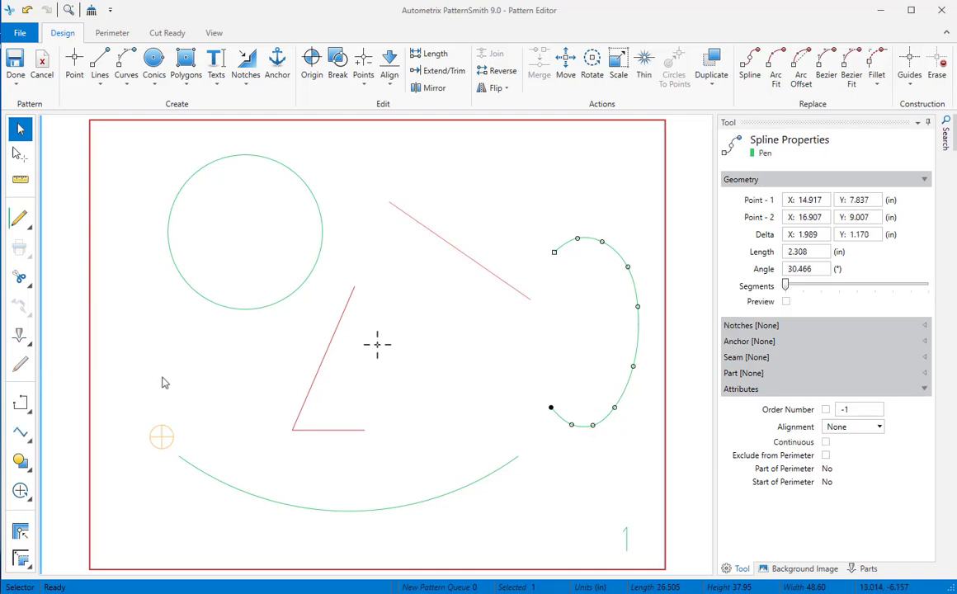
pyautogui.click(27, 367)
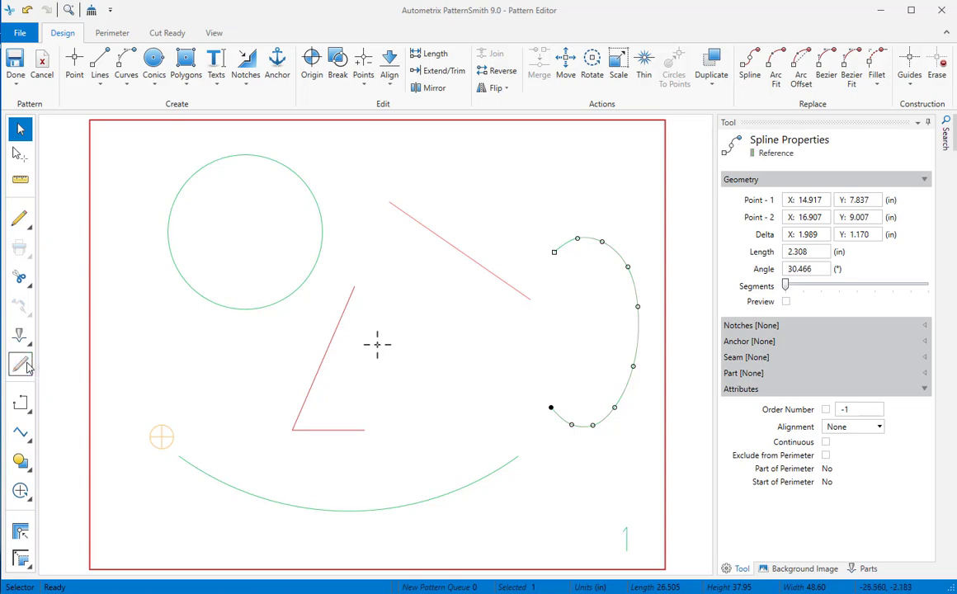
pyautogui.click(200, 366)
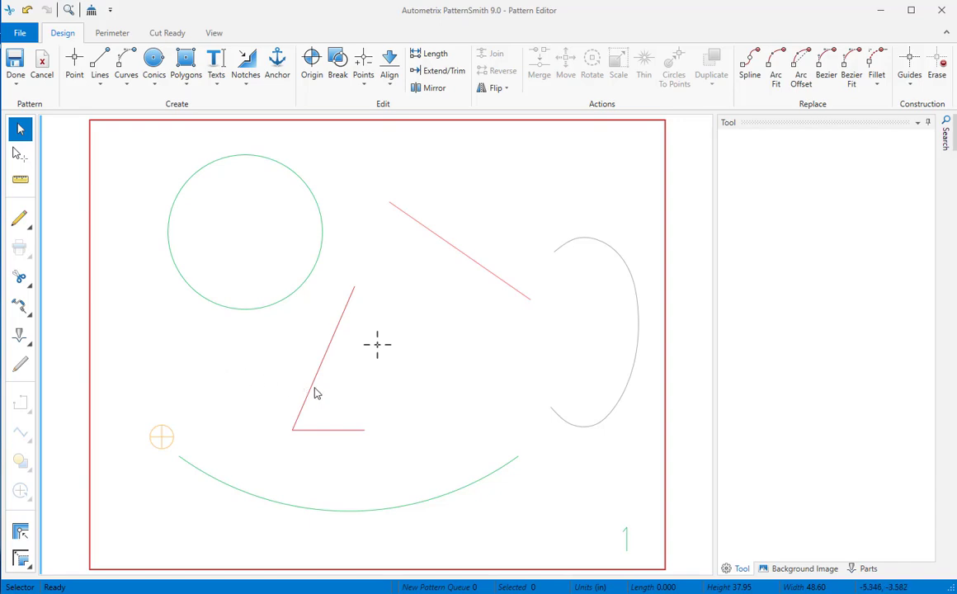
# - Add a 1.000 in seam allowance to the L-shaped polyline and raise its top corner
pyautogui.click(317, 394)
pyautogui.click(27, 555)
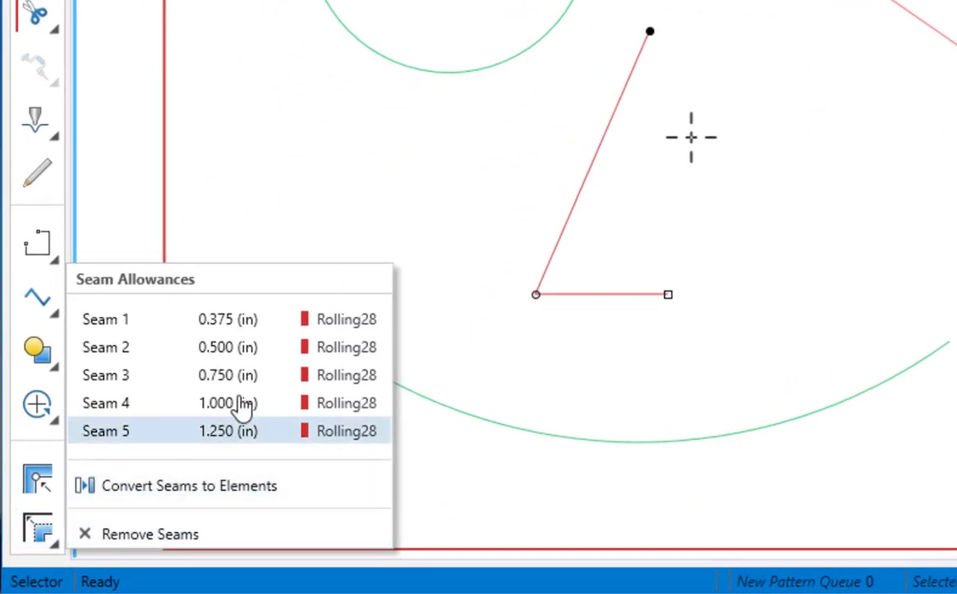
pyautogui.click(242, 404)
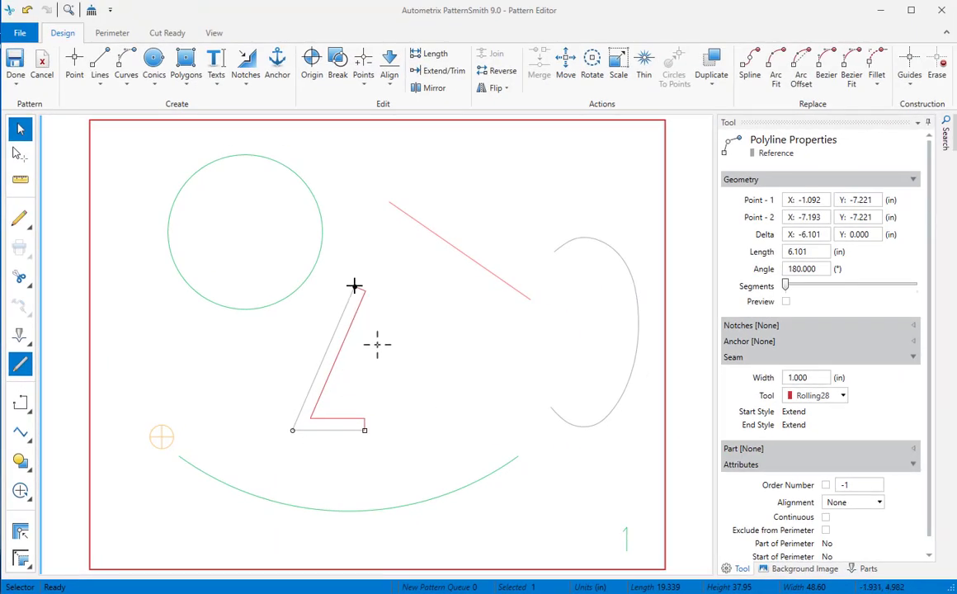
pyautogui.moveTo(355, 286); pyautogui.dragTo(358, 243)
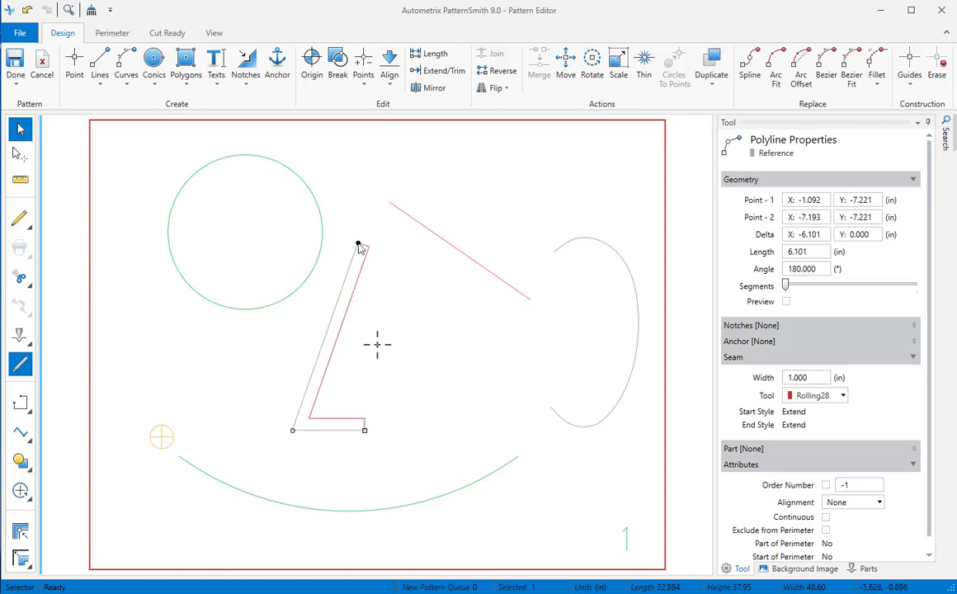
# - Widen the polyline's seam allowance to 1.250 in and add a vertex with Points
pyautogui.press('s')
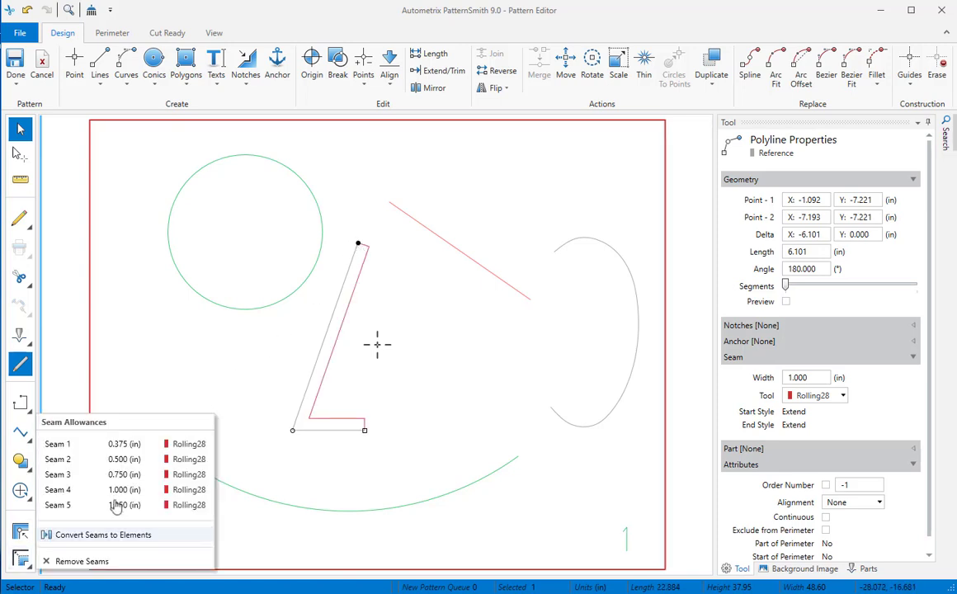
pyautogui.click(114, 506)
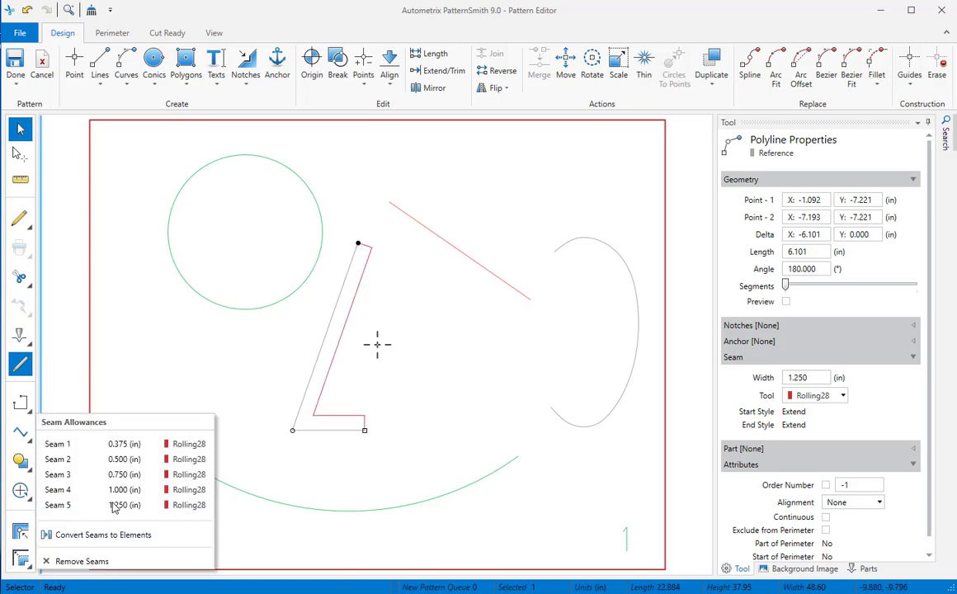
pyautogui.click(363, 66)
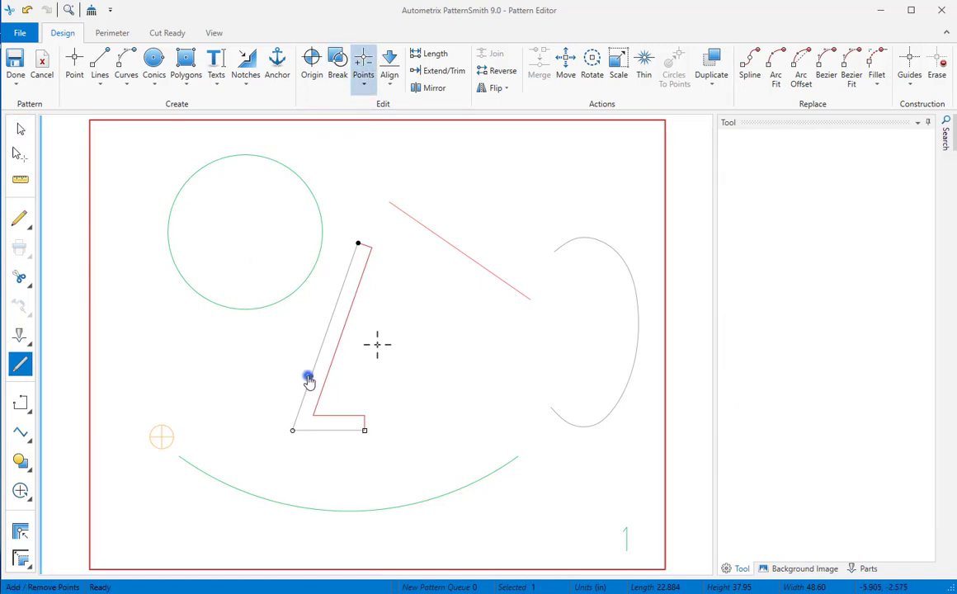
# - Pull the new vertex left so the polyline totals 23.174 in, then remove its seam allowance
pyautogui.click(21, 129)
pyautogui.moveTo(310, 376); pyautogui.dragTo(293, 377)
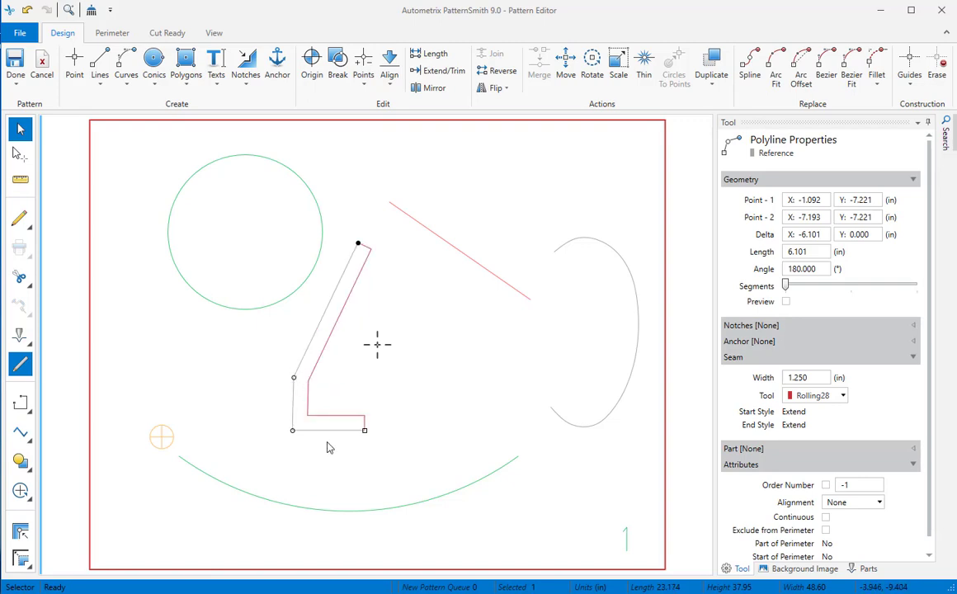
pyautogui.click(22, 561)
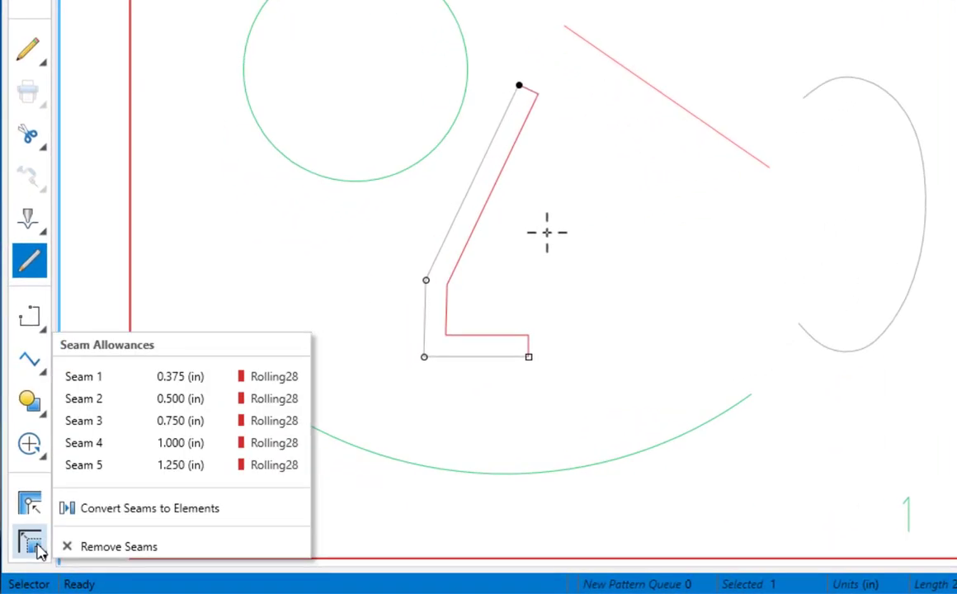
pyautogui.click(138, 554)
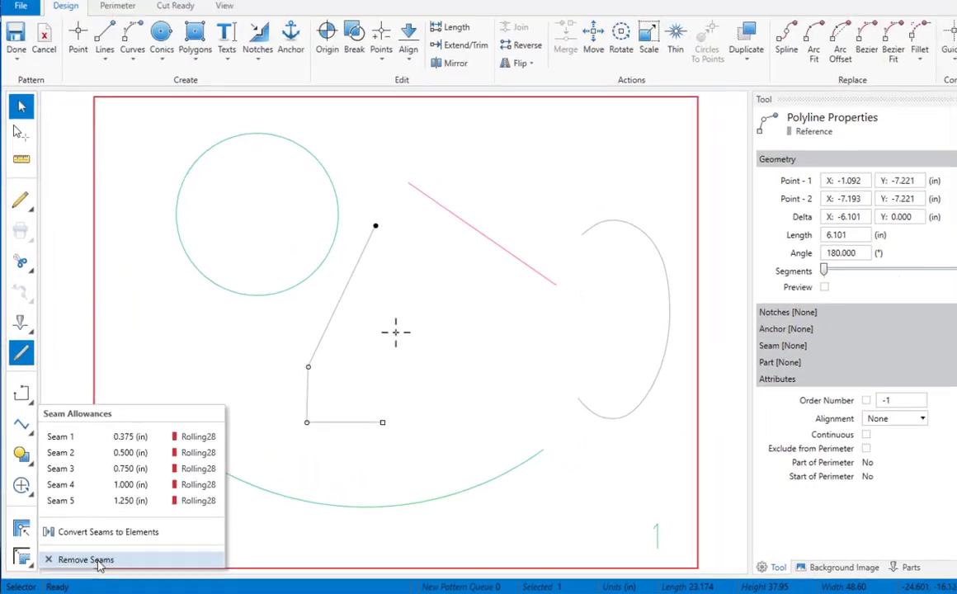